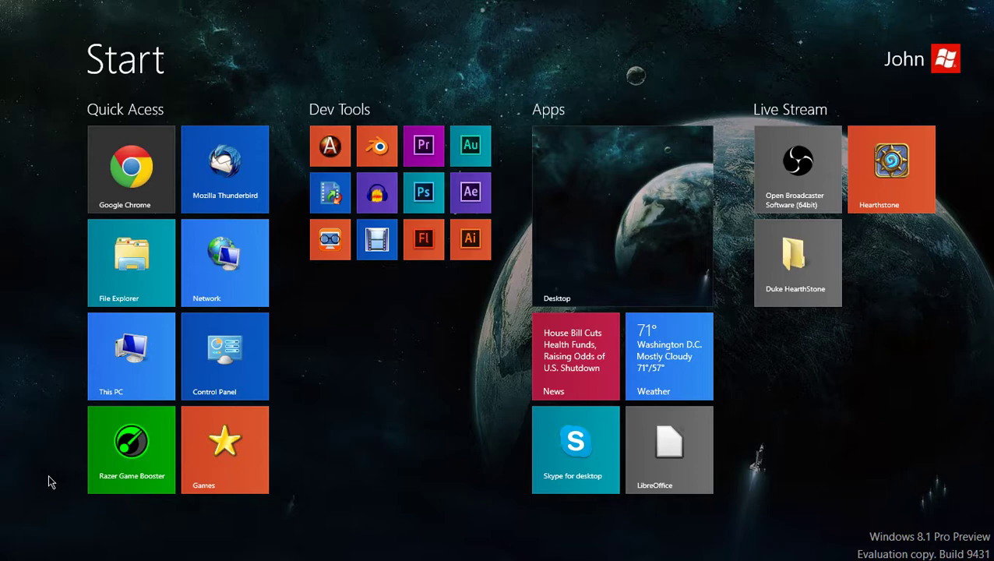
# - Open Razer Game Booster and browse the installed programs that can be added to the games list
pyautogui.click(111, 445)
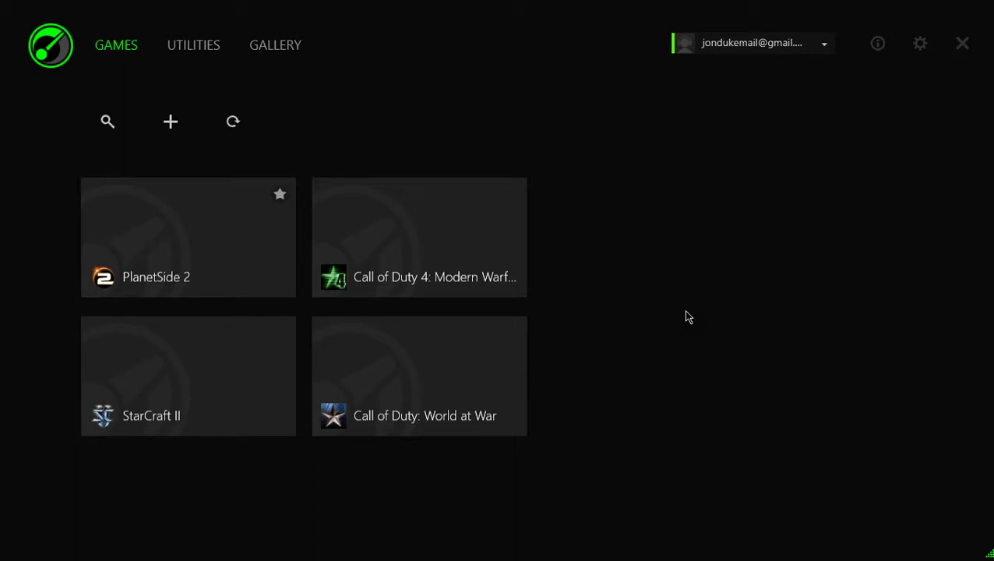
pyautogui.click(108, 123)
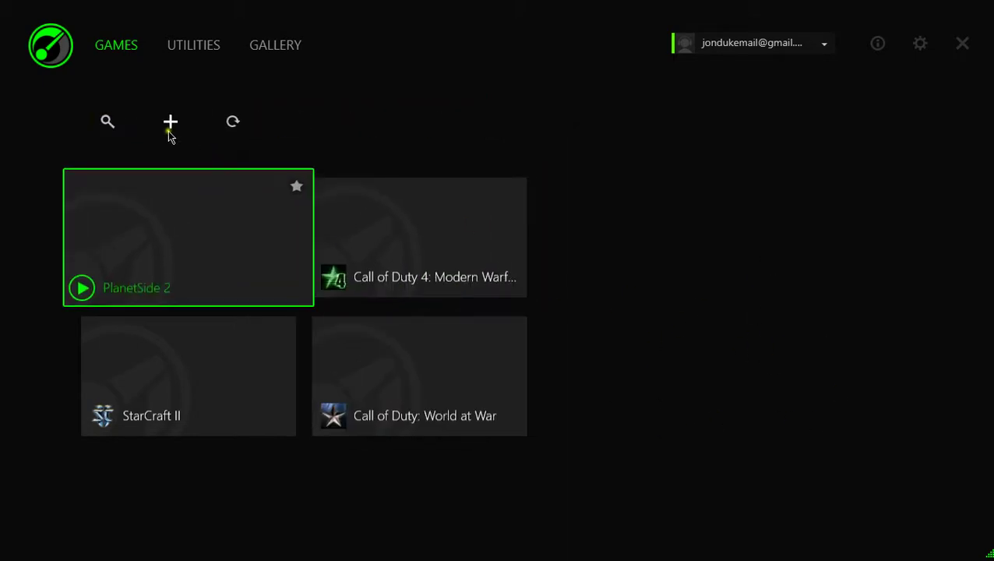
pyautogui.click(169, 124)
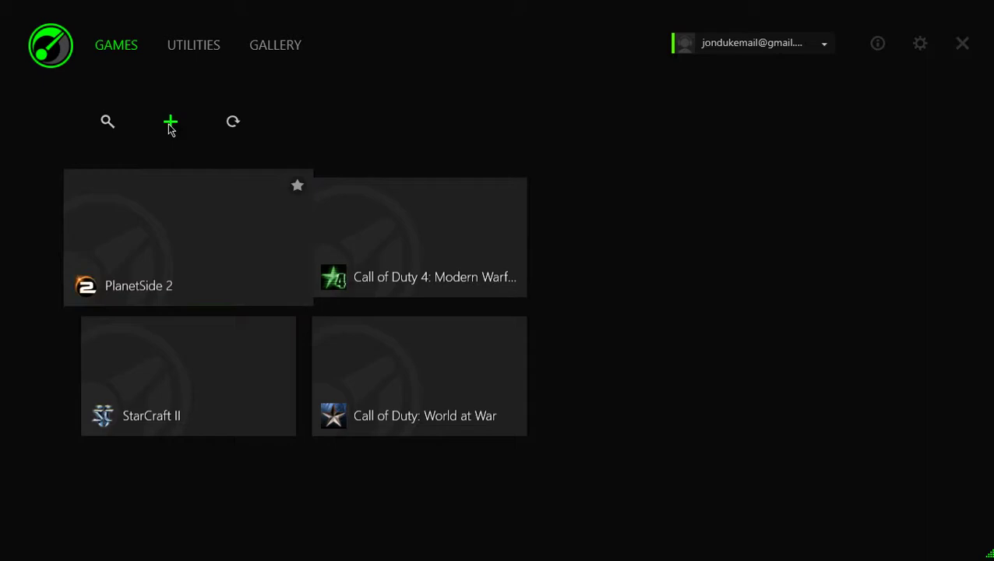
pyautogui.scroll(-3, 565, 264)
pyautogui.scroll(-2, 566, 264)
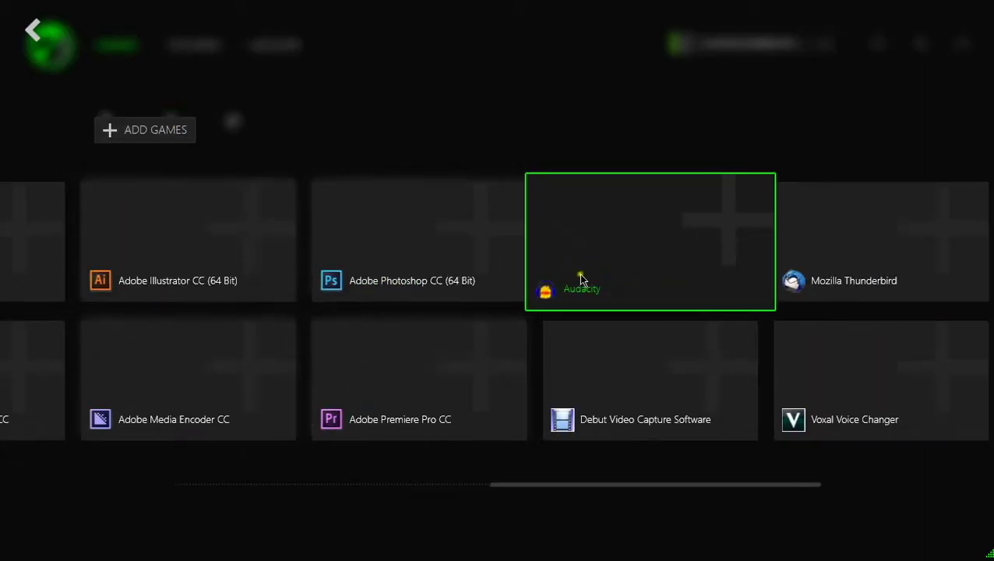
pyautogui.scroll(5, 624, 324)
pyautogui.scroll(-5, 615, 319)
pyautogui.scroll(5, 610, 315)
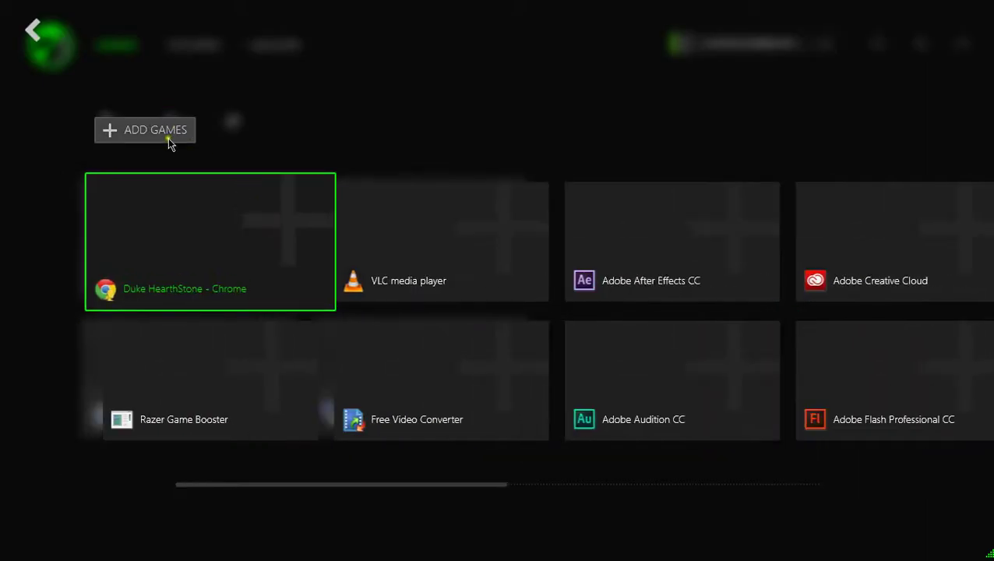
# - Open the file chooser for adding a game manually, dismiss it without choosing a file, and return to the games overview
pyautogui.click(147, 130)
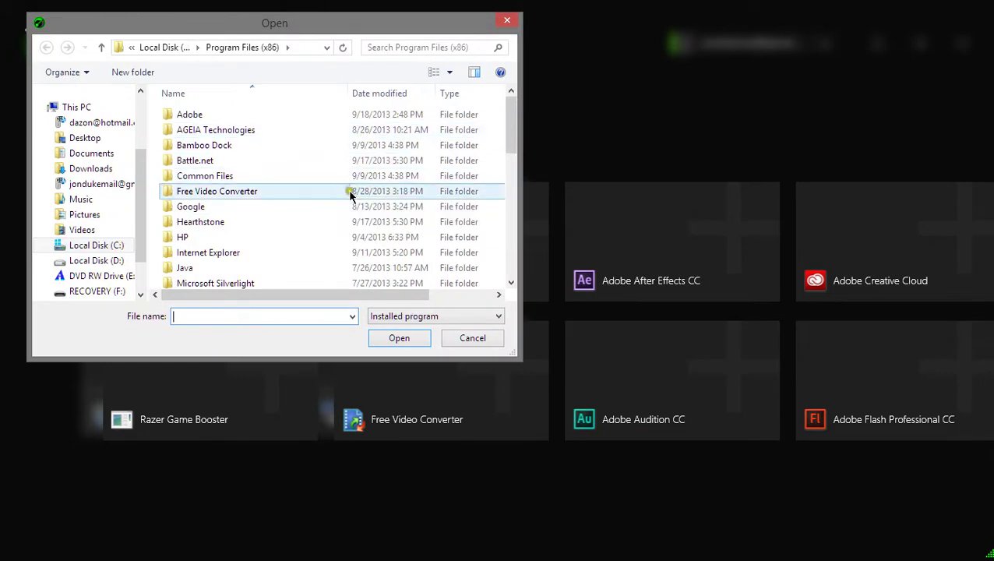
pyautogui.click(507, 20)
pyautogui.click(51, 46)
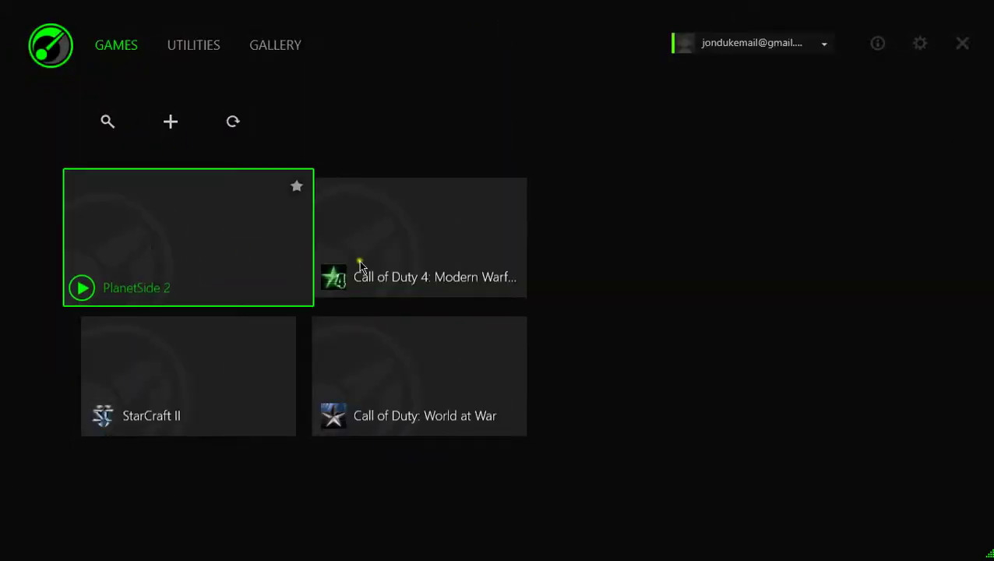
# - Open PlanetSide 2 for editing and choose the ps2art111 picture as its cover art
pyautogui.click(195, 244)
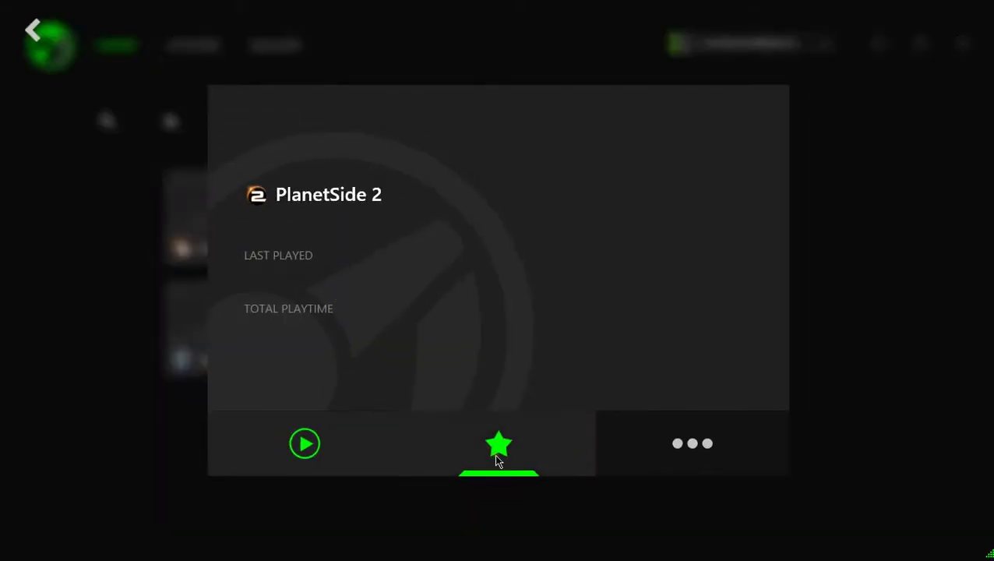
pyautogui.click(714, 447)
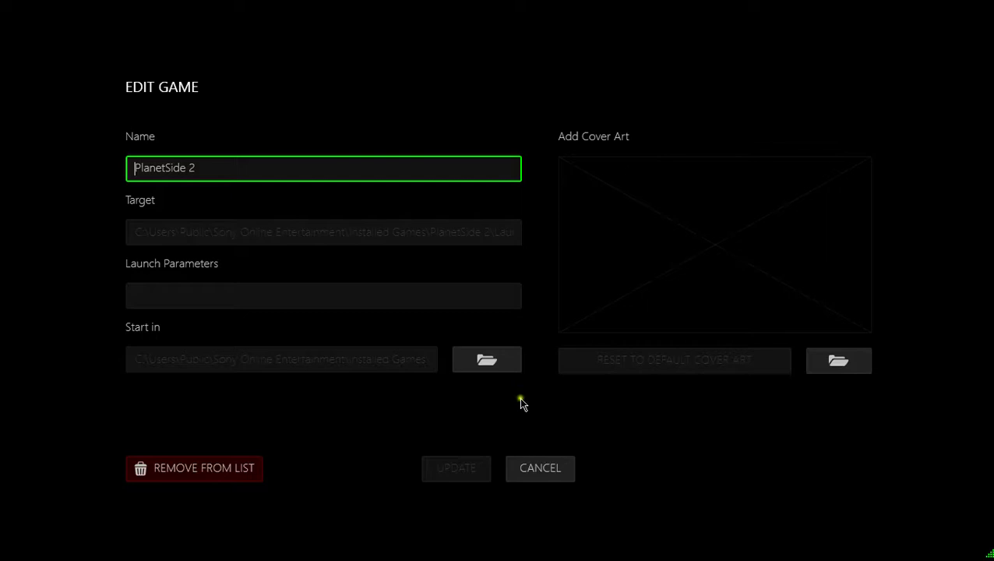
pyautogui.click(834, 363)
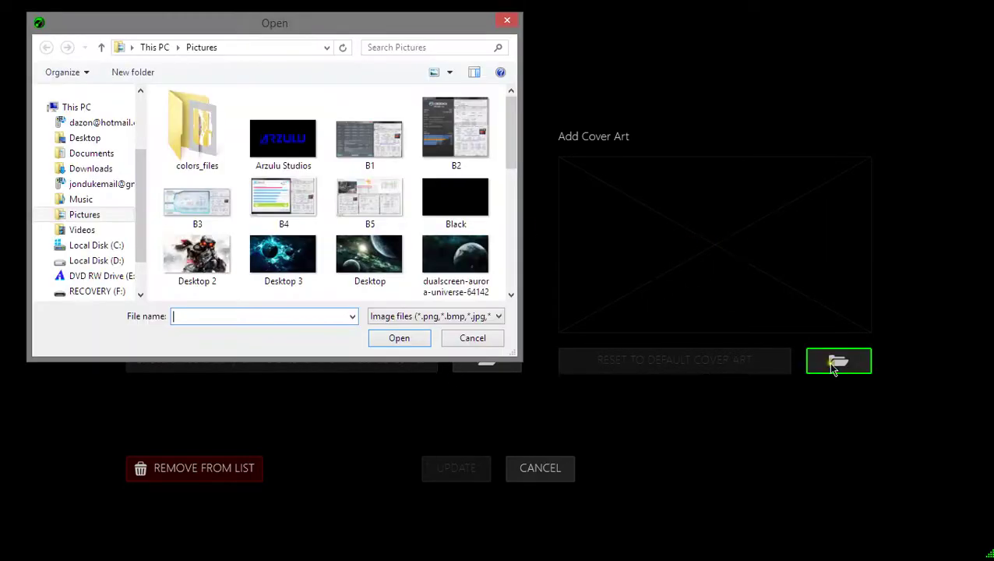
pyautogui.moveTo(510, 152); pyautogui.dragTo(512, 259)
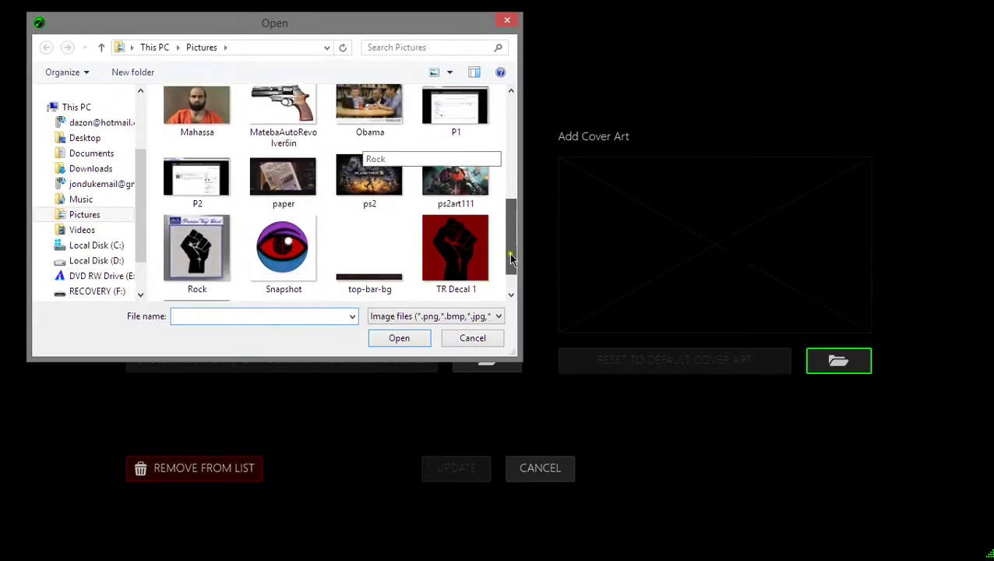
pyautogui.scroll(-1, 510, 259)
pyautogui.scroll(3, 499, 255)
pyautogui.doubleClick(467, 230)
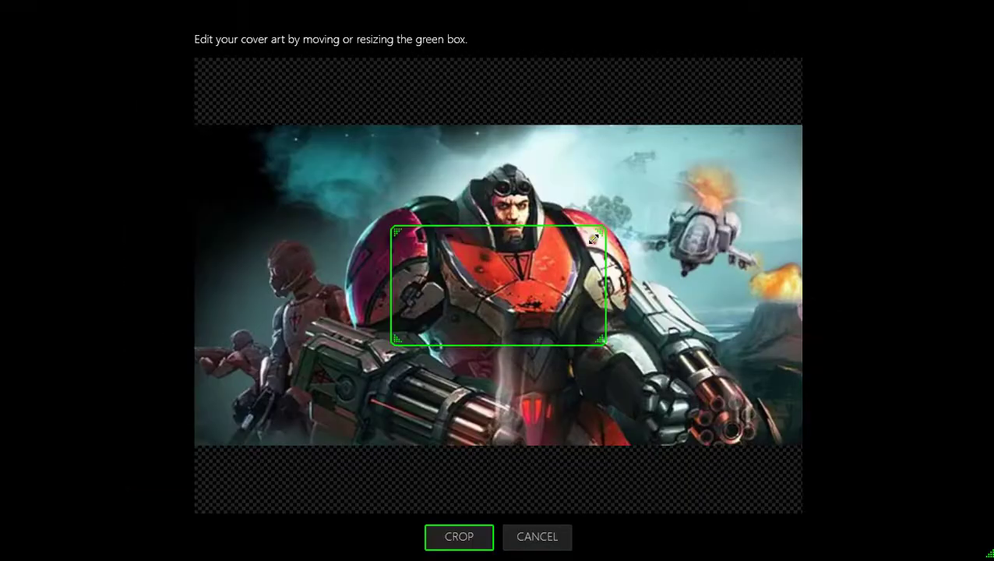
# - Enlarge the crop area to cover nearly the whole picture, crop the cover art, and update the PlanetSide 2 entry
pyautogui.moveTo(393, 230); pyautogui.dragTo(213, 126)
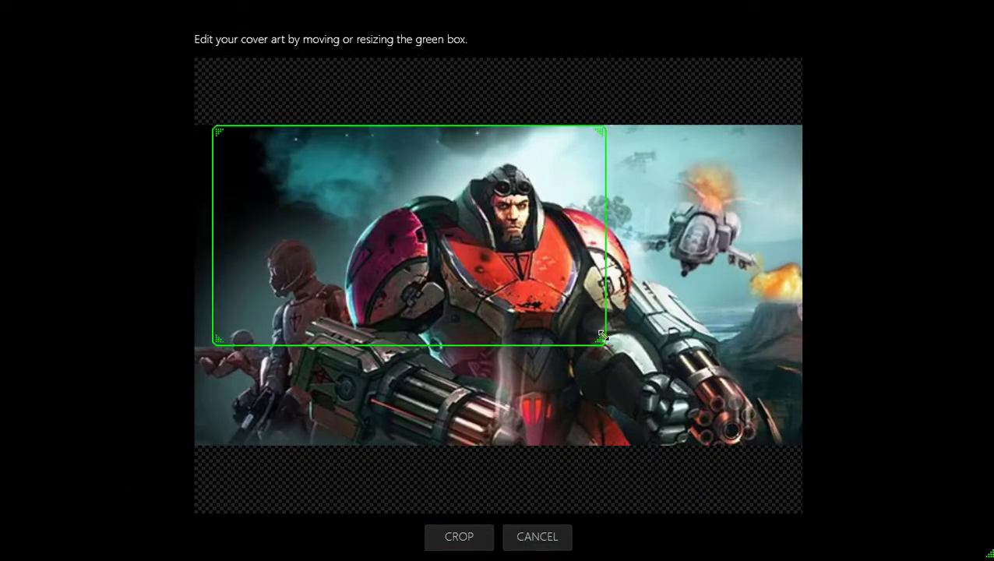
pyautogui.moveTo(604, 335); pyautogui.dragTo(783, 442)
pyautogui.click(459, 537)
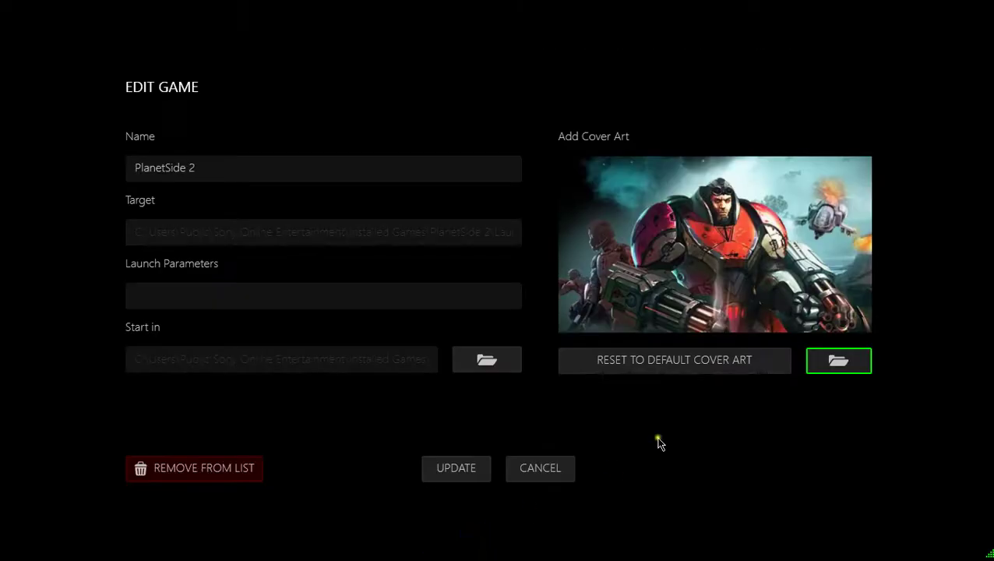
pyautogui.click(460, 471)
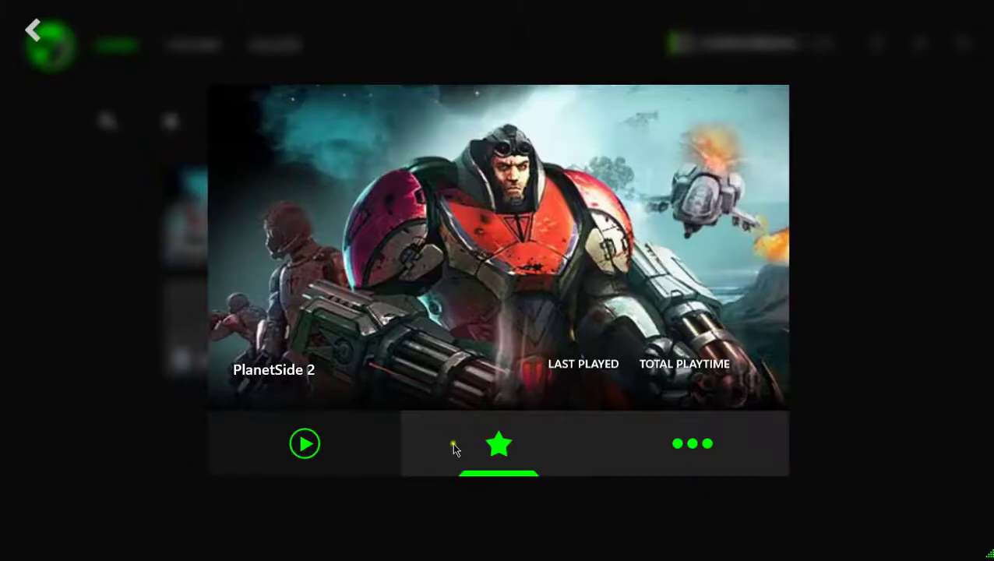
# - Examine the launch parameters setting of PlanetSide 2, cancel the editing, and return to the games overview
pyautogui.click(680, 461)
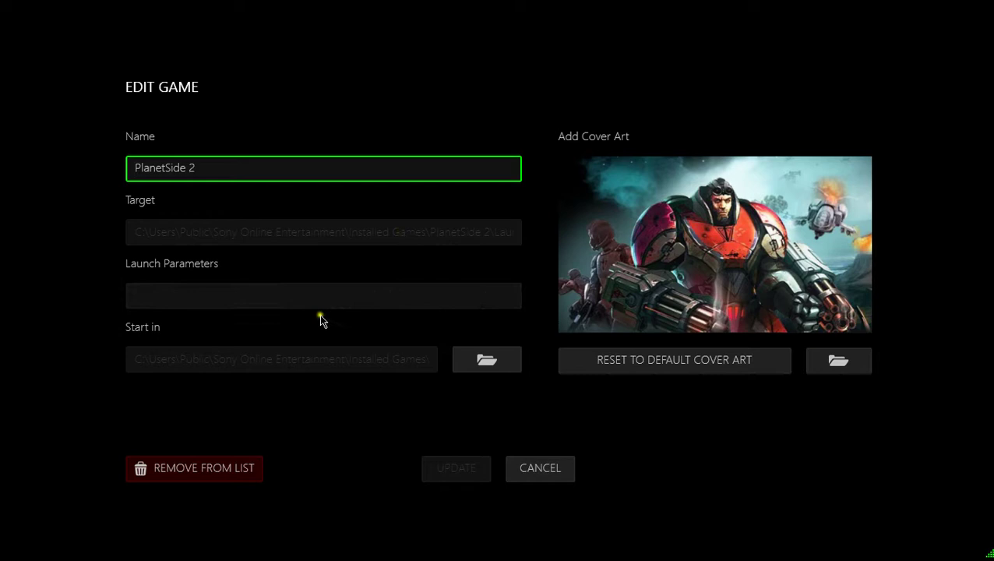
pyautogui.click(159, 294)
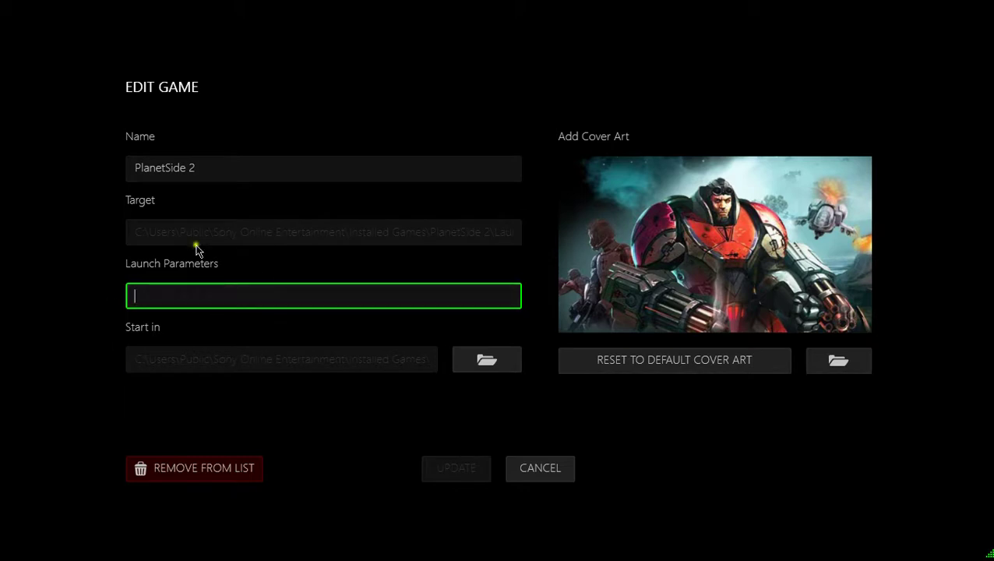
pyautogui.click(98, 309)
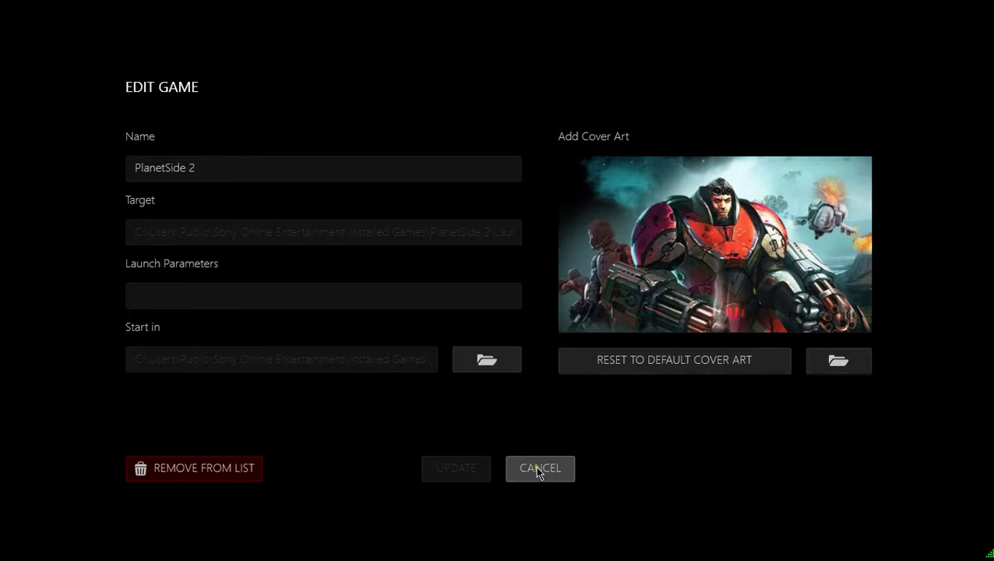
pyautogui.click(167, 298)
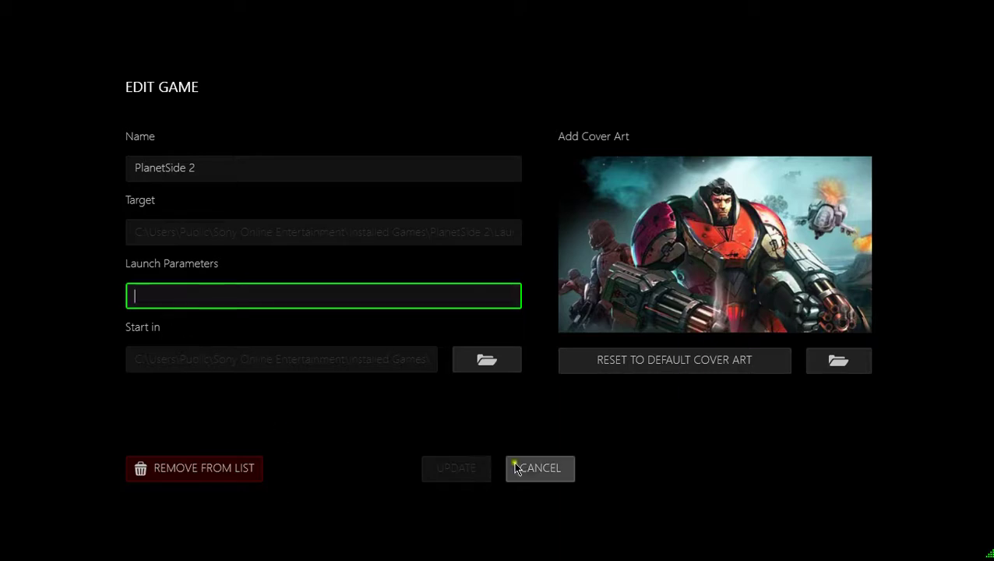
pyautogui.click(532, 476)
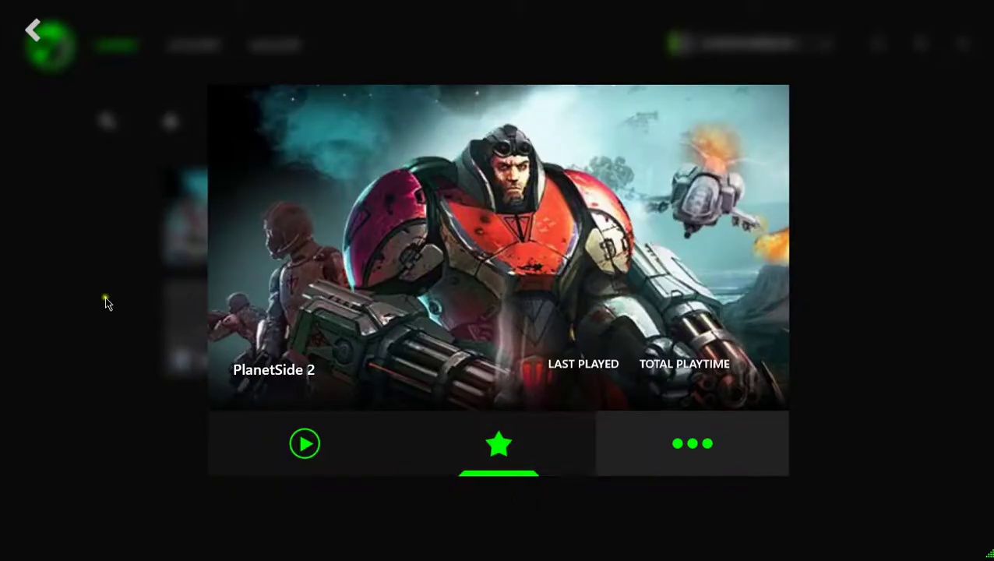
pyautogui.click(33, 33)
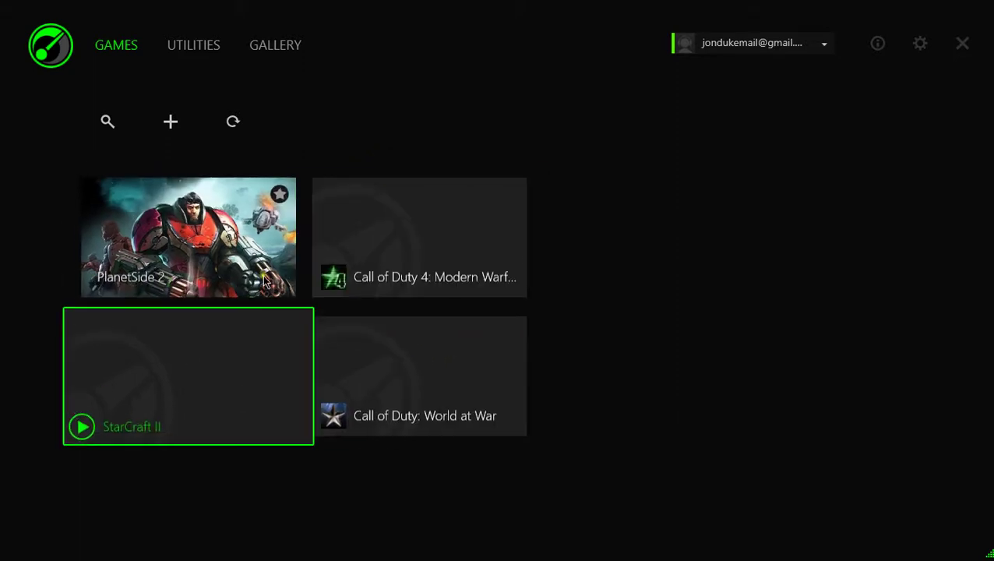
# - Review the game boost options under Utilities for Services, Non-Windows Services and Others
pyautogui.click(195, 44)
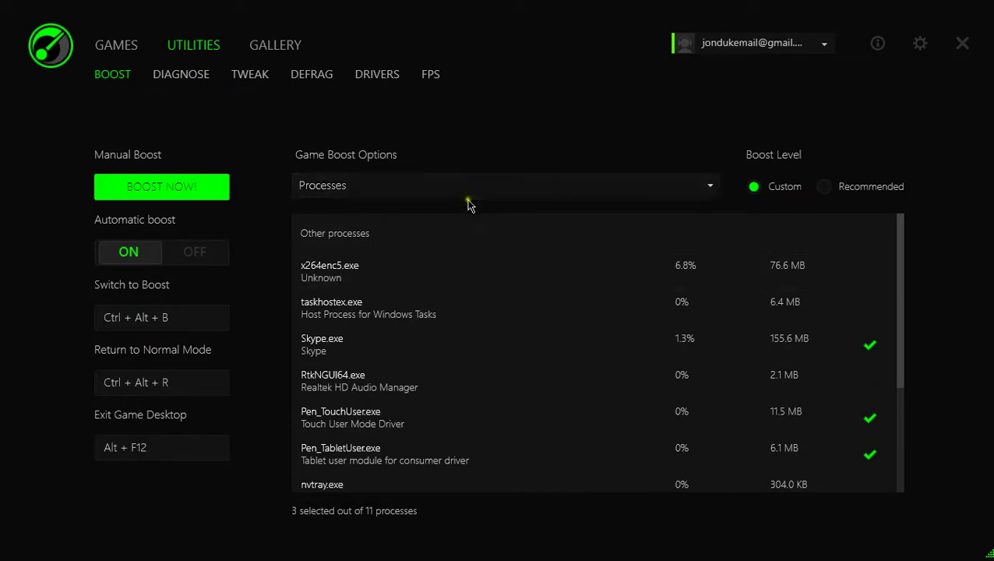
pyautogui.click(522, 184)
pyautogui.click(462, 244)
pyautogui.click(466, 184)
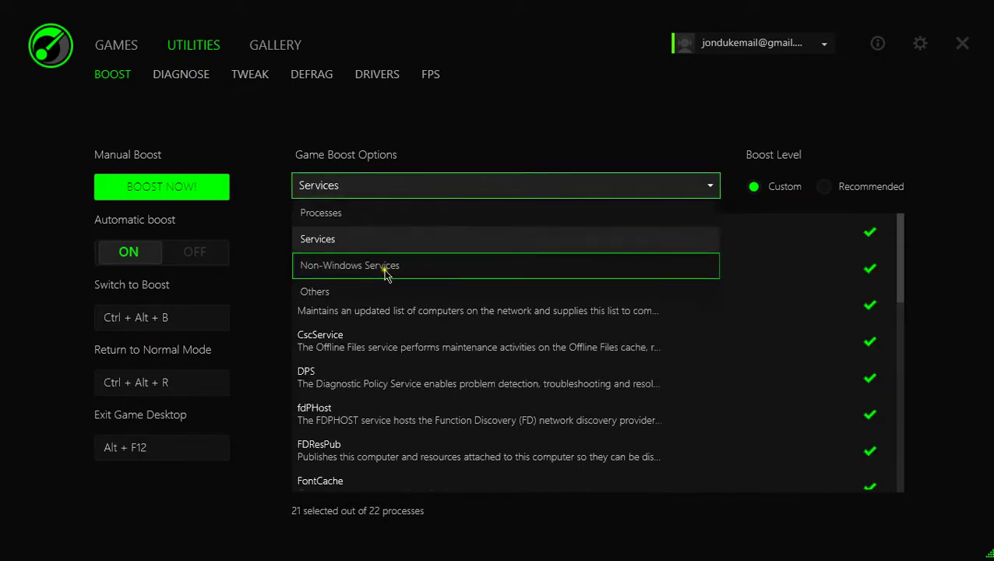
pyautogui.click(388, 266)
pyautogui.click(408, 192)
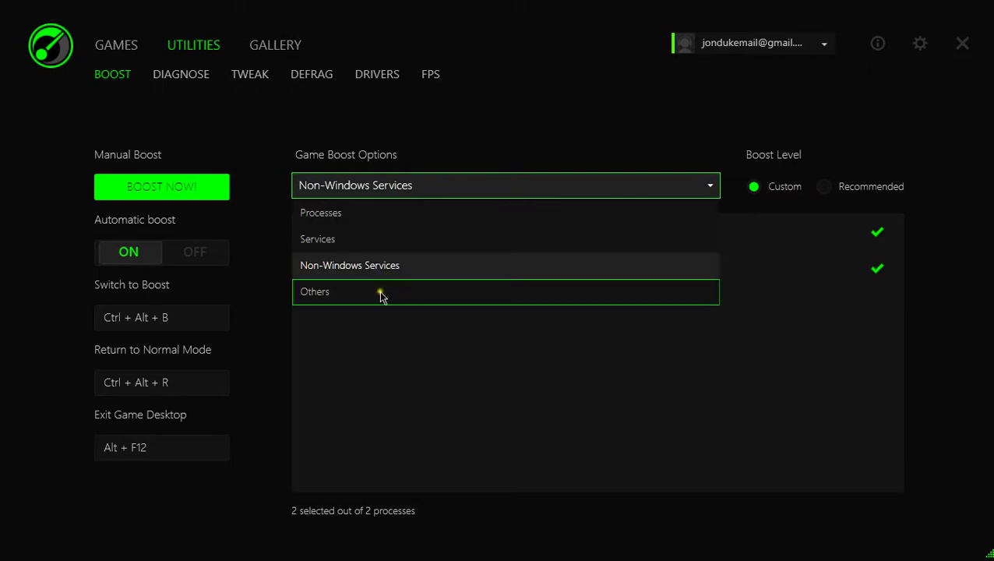
pyautogui.click(382, 292)
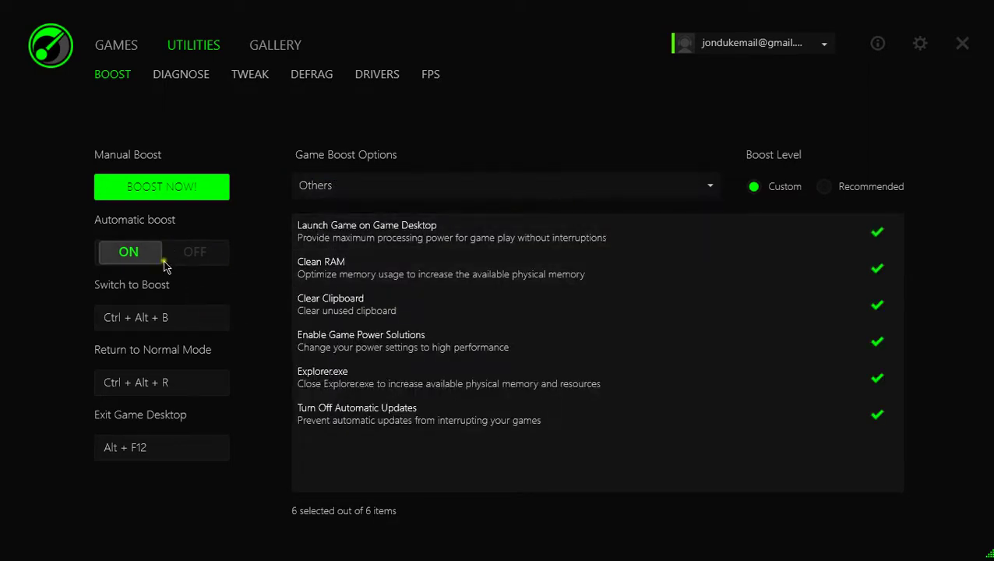
# - Run the diagnostic analysis to generate a system report
pyautogui.click(186, 77)
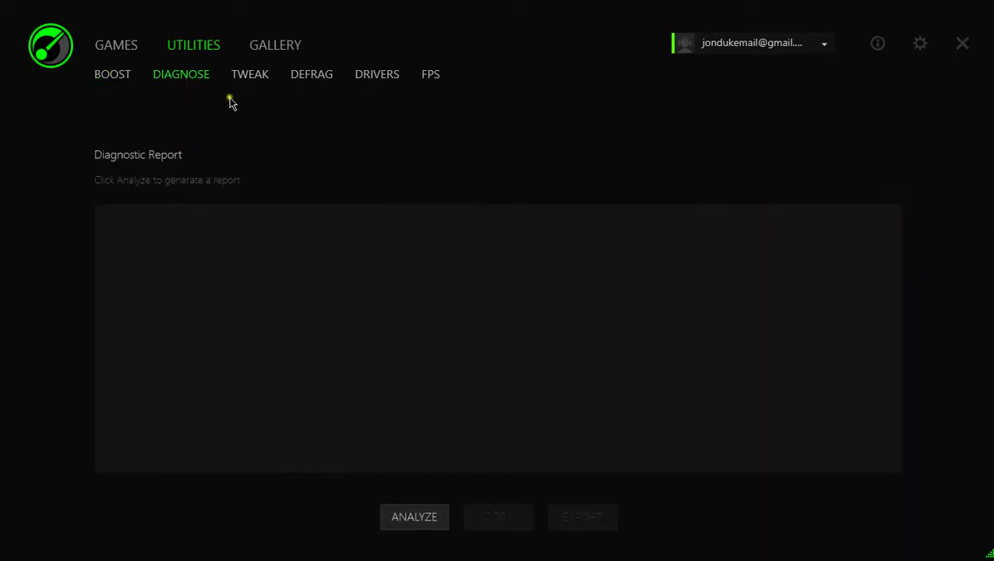
pyautogui.click(421, 522)
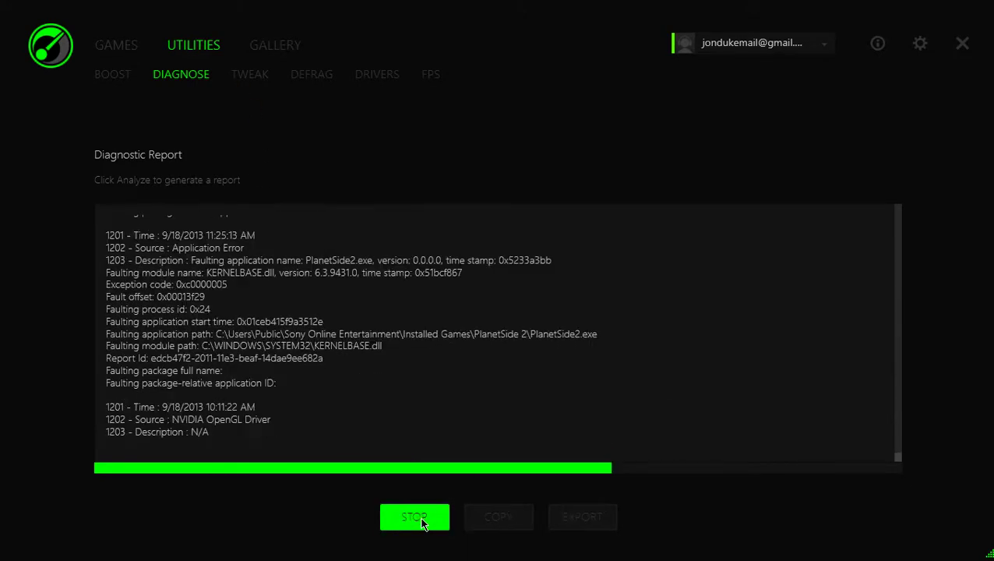
# - Look through the Tweak, Defrag, Drivers and FPS utilities in turn
pyautogui.click(248, 82)
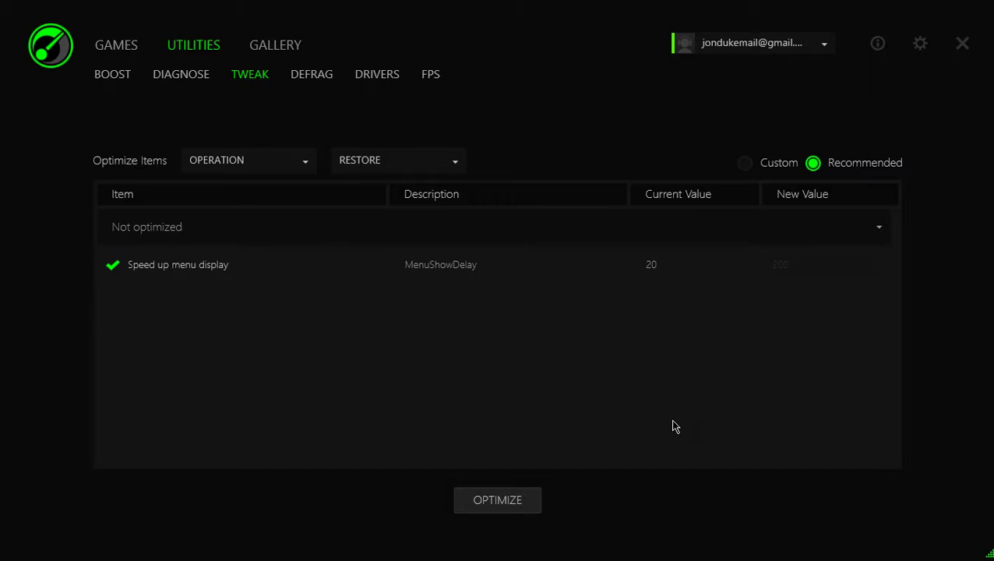
pyautogui.click(314, 75)
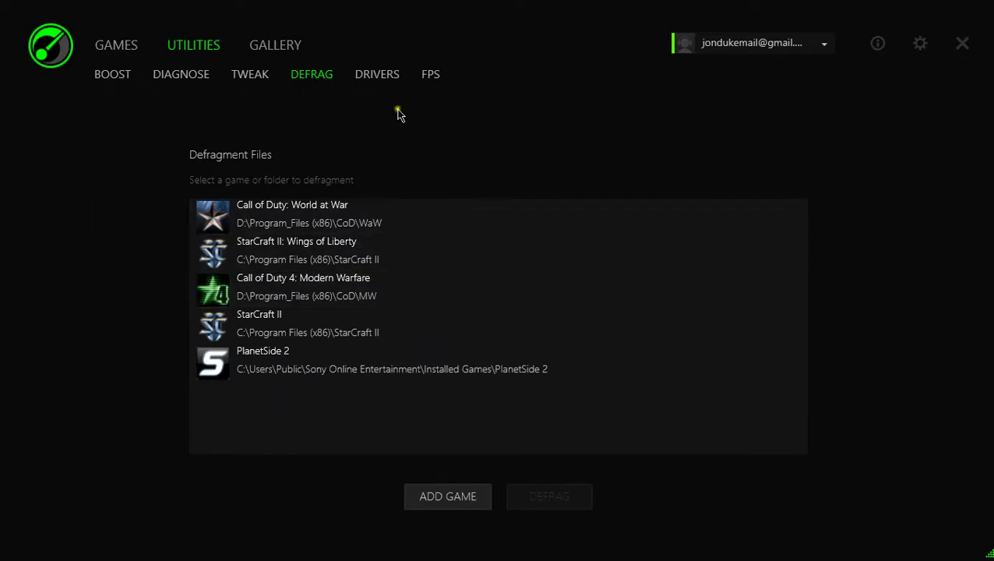
pyautogui.click(375, 77)
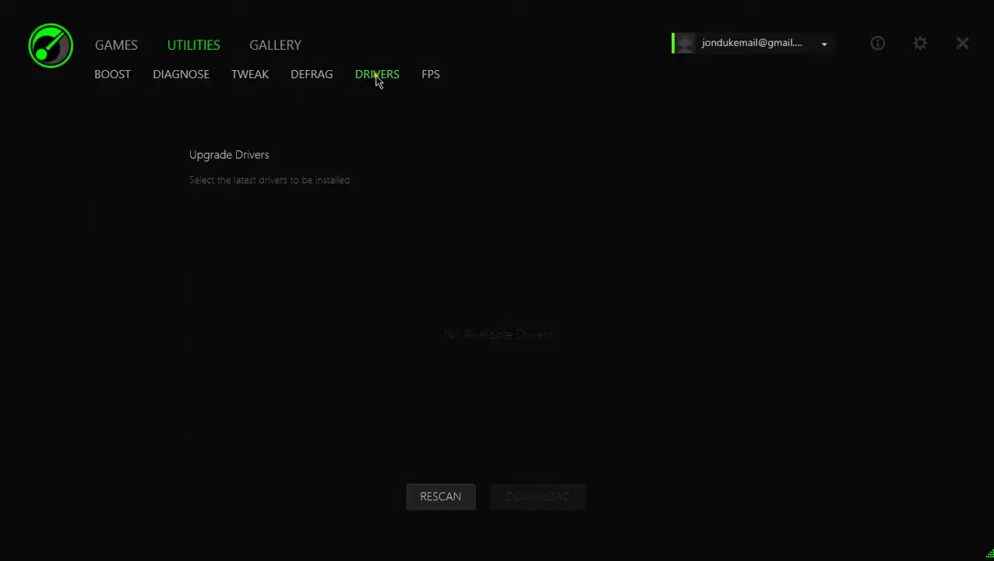
pyautogui.click(432, 77)
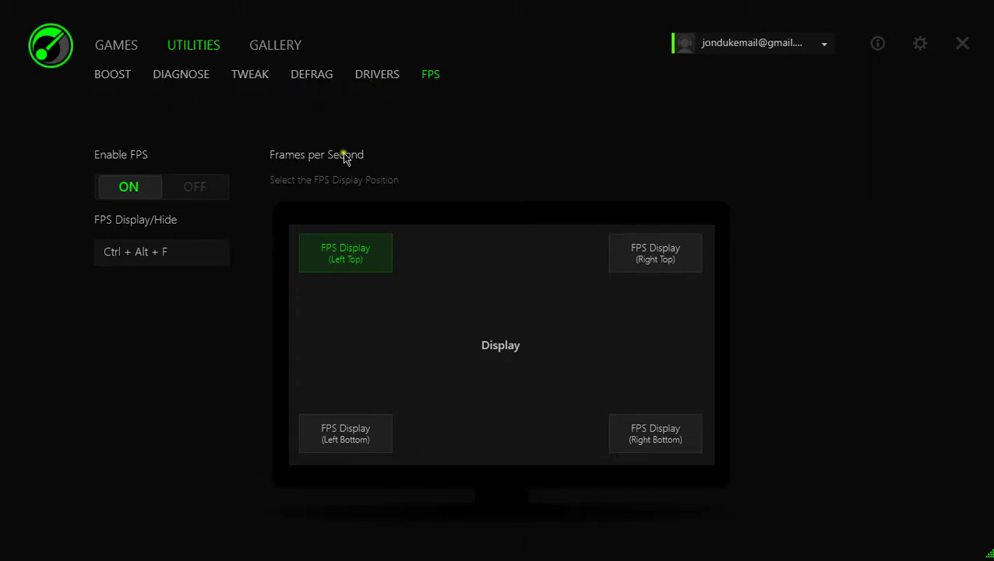
# - Review the screenshot and video capture settings in the Gallery
pyautogui.click(284, 45)
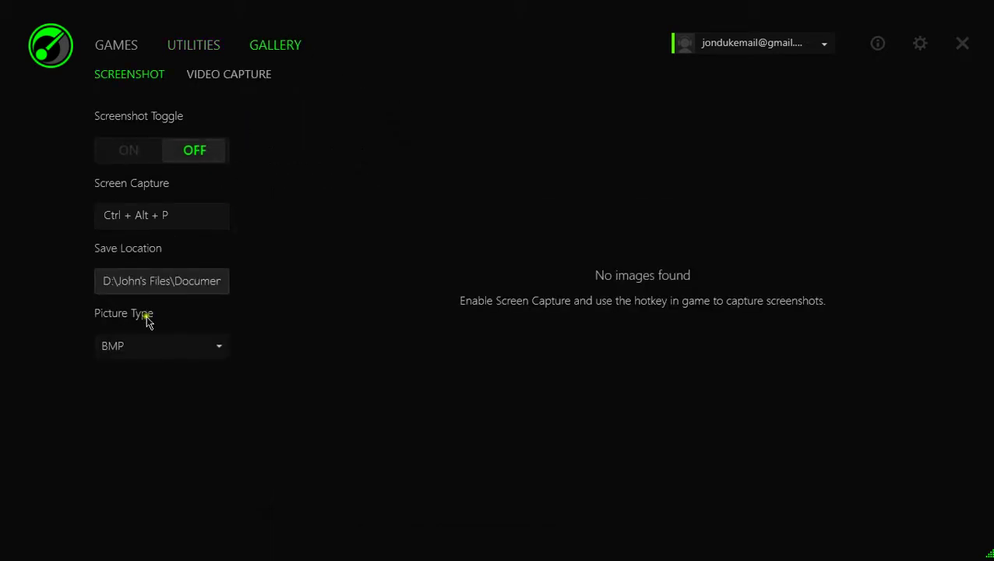
pyautogui.click(225, 79)
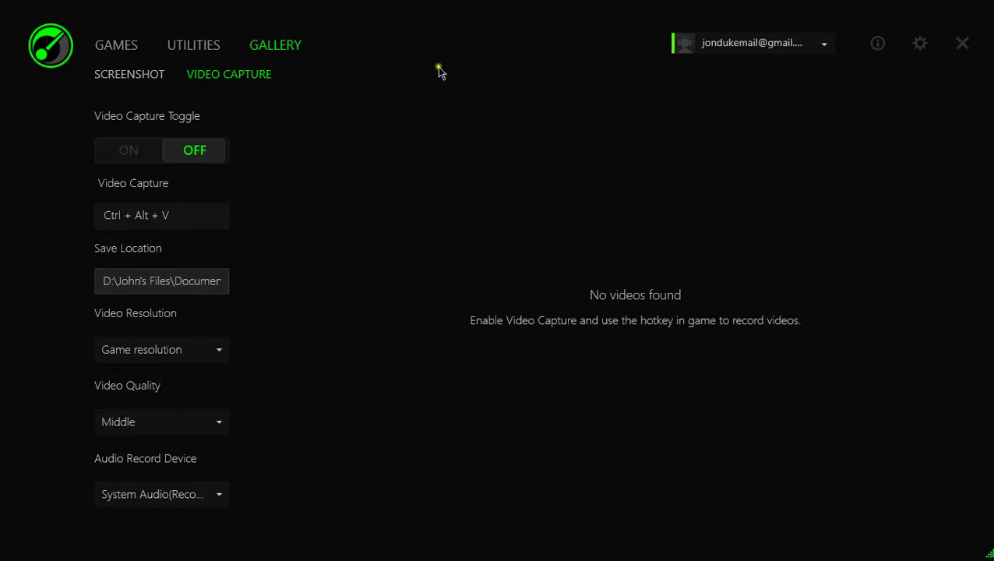
# - Return to the games overview, view the general program settings, and leave them again
pyautogui.click(116, 49)
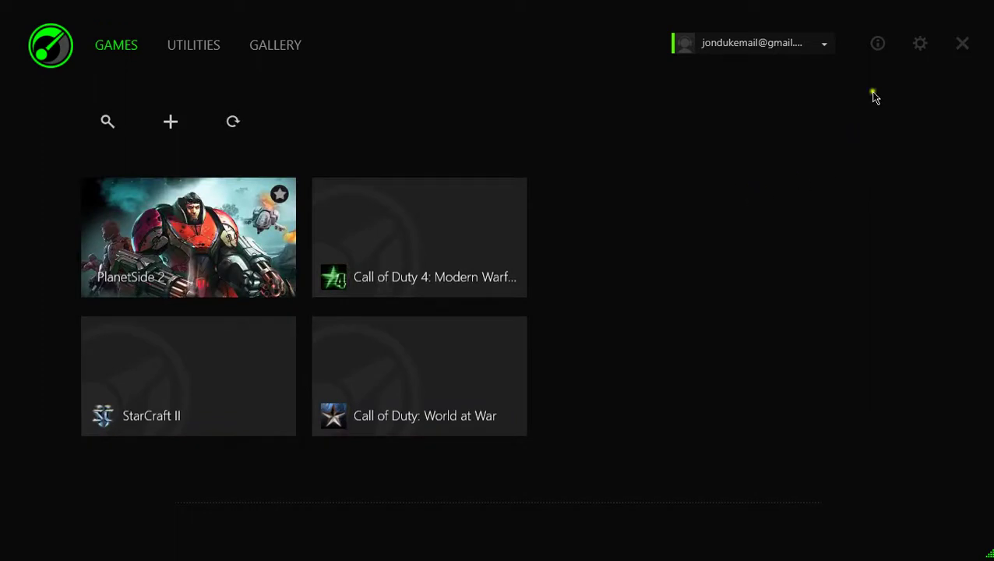
pyautogui.click(919, 44)
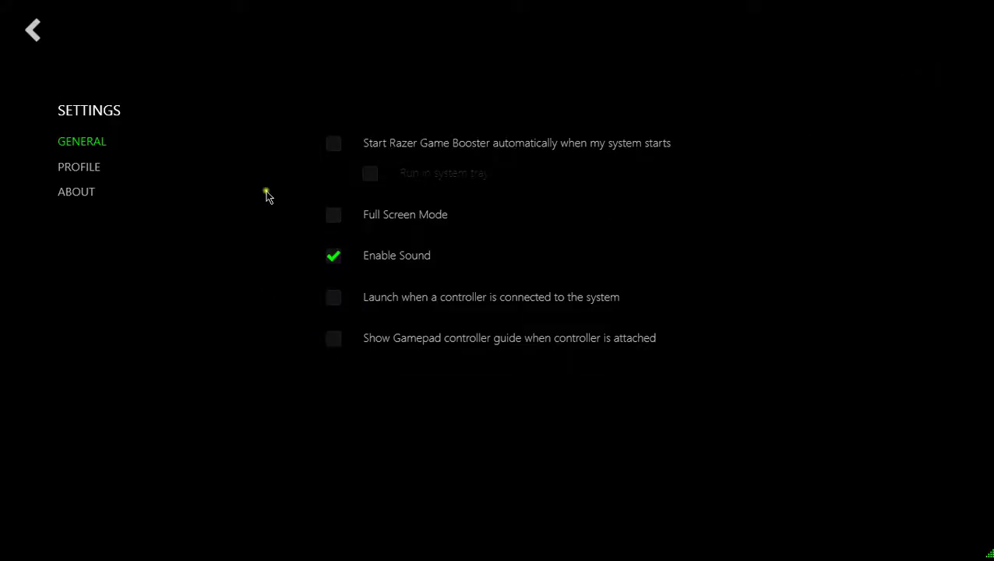
pyautogui.click(35, 33)
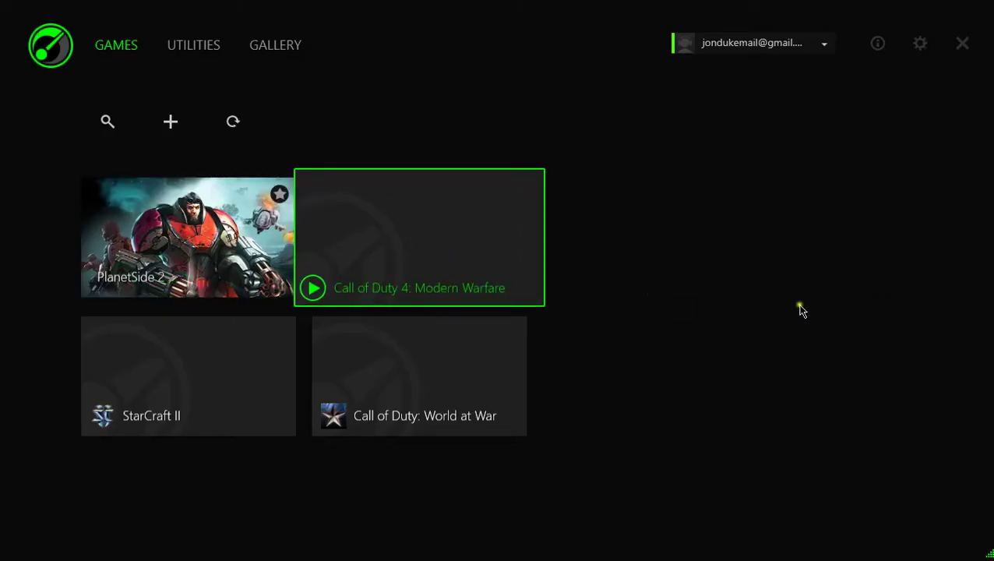